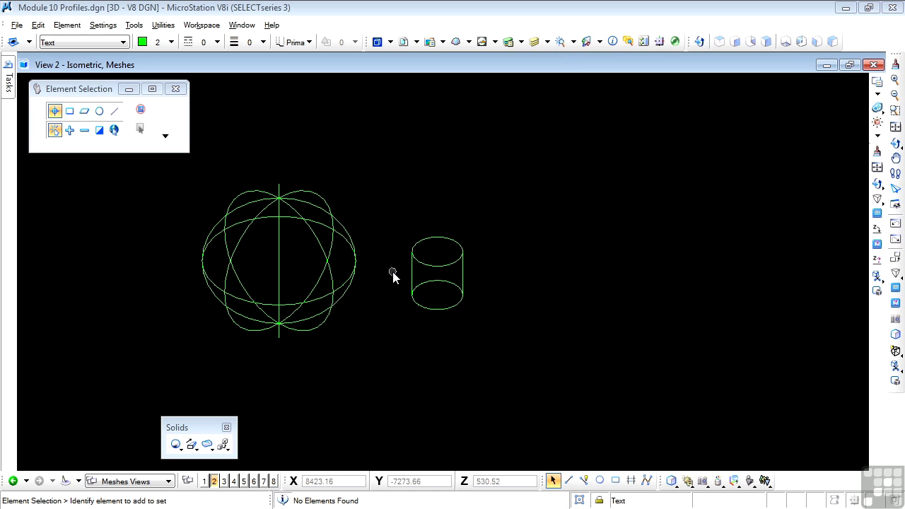
Turn on the Meshes and Mesh Utilities tool boxes from Tools > Tool Boxes.
left_click(134, 25)
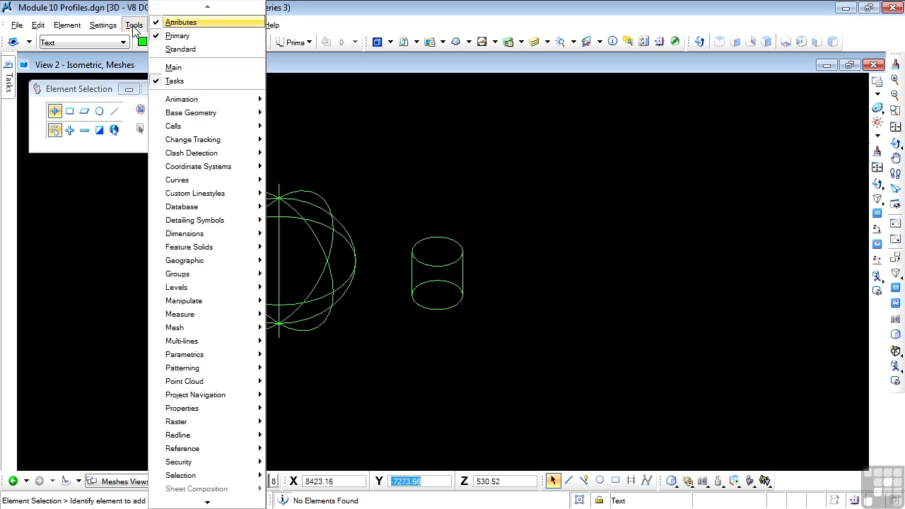
mouse_move(207, 501)
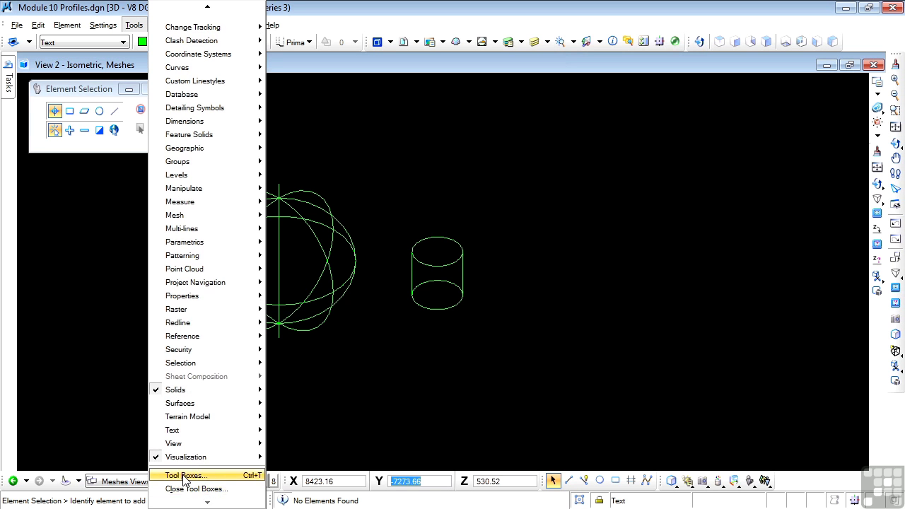
left_click(185, 475)
left_click_drag(472, 191, 471, 232)
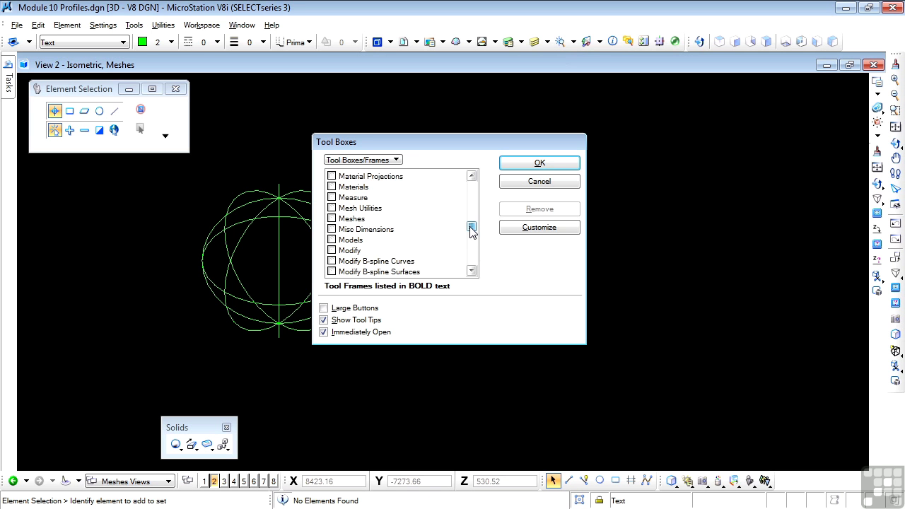
left_click(333, 219)
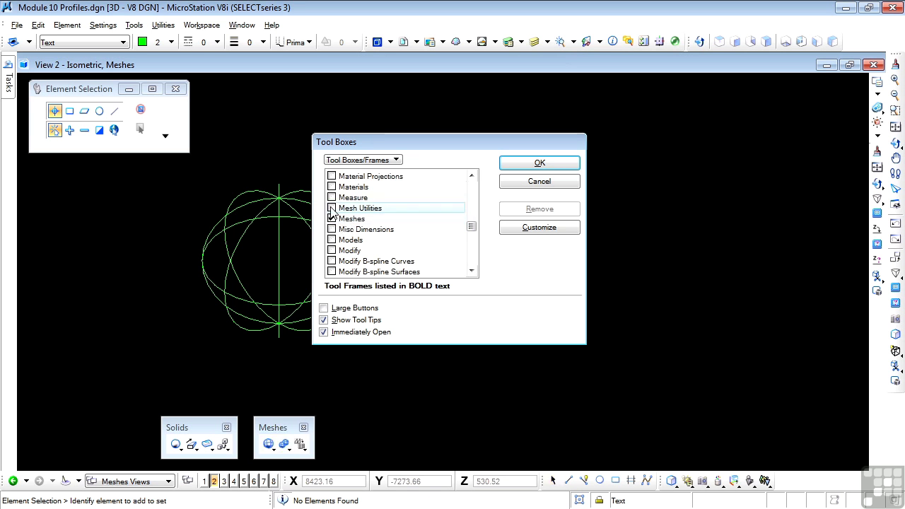
left_click(332, 209)
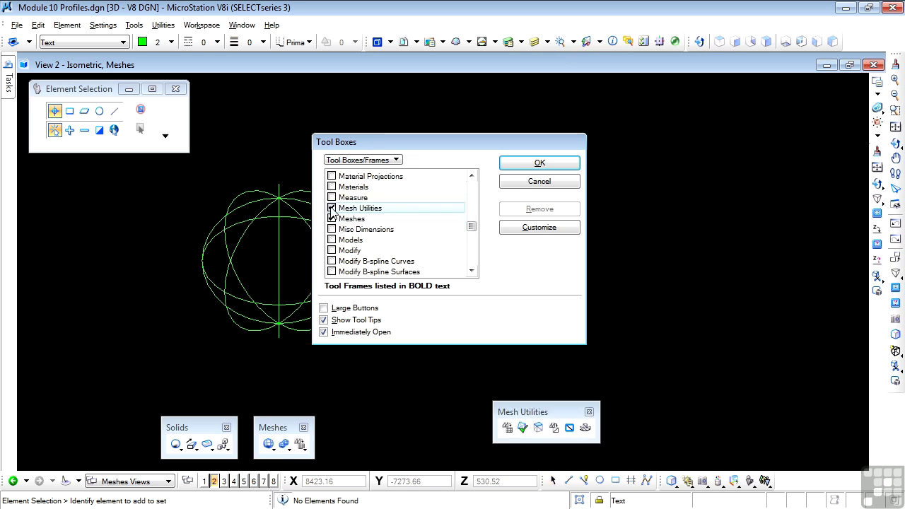
left_click(540, 164)
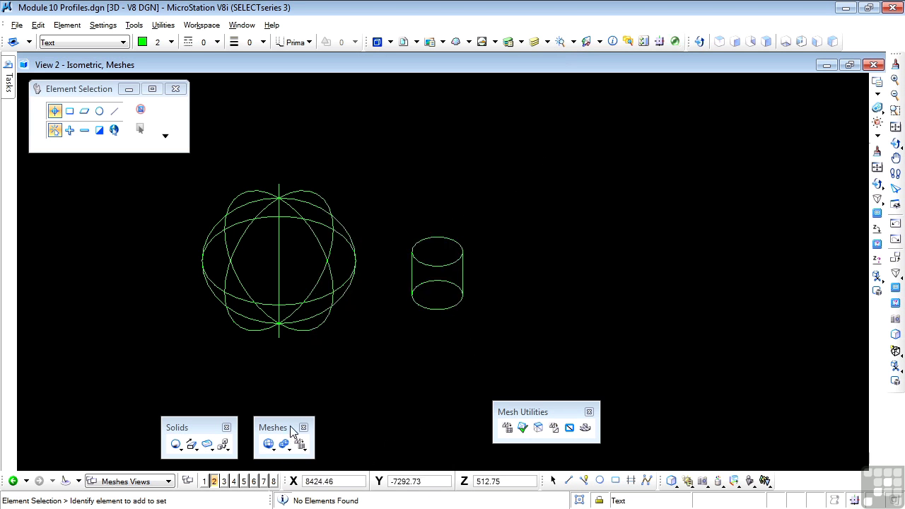
Dock Mesh Utilities beside Meshes, tear off the Create Meshes tool box, and start Mesh from Element.
left_click_drag(499, 412, 336, 427)
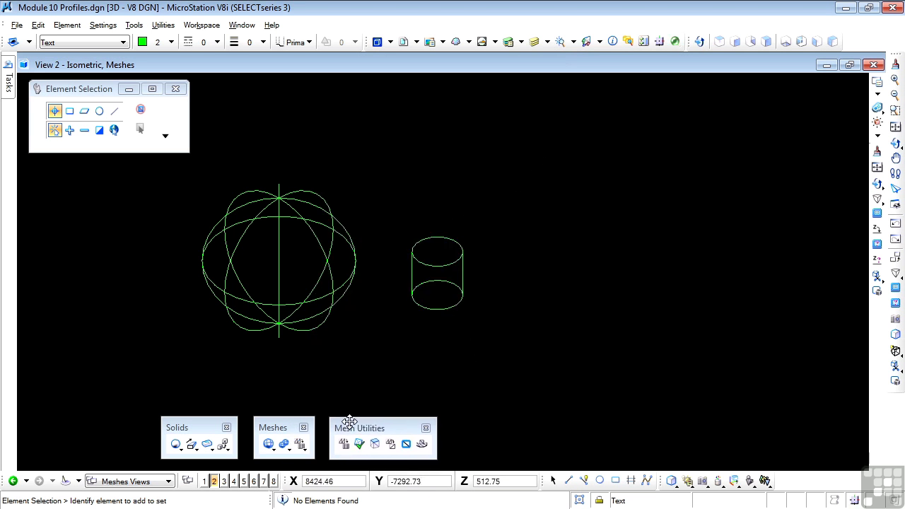
left_click(270, 445)
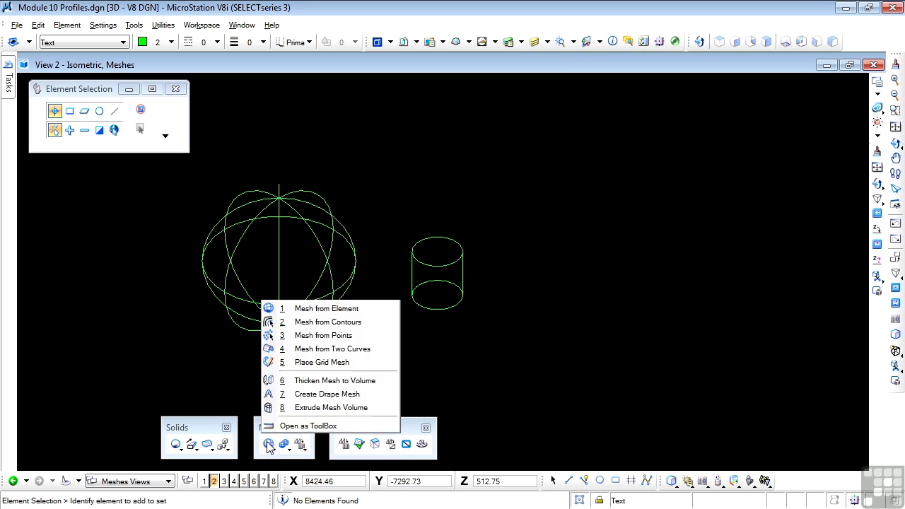
left_click(304, 427)
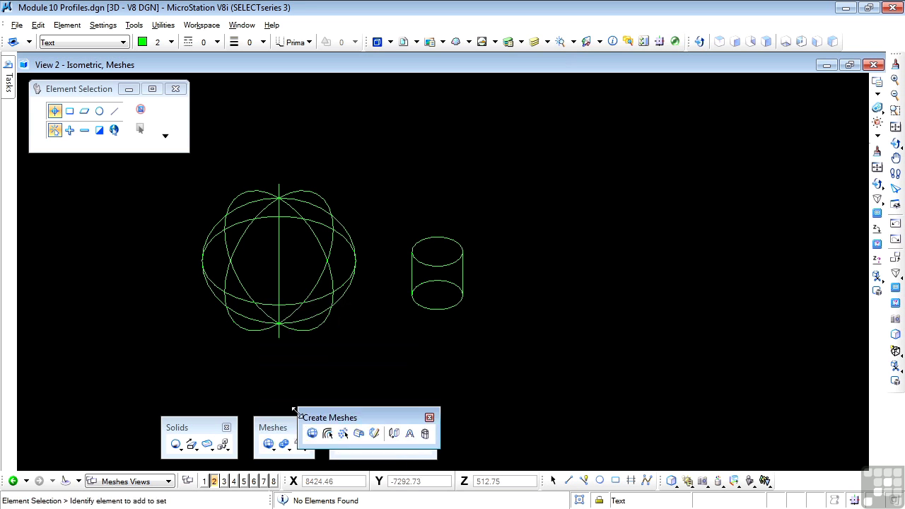
left_click_drag(370, 414, 423, 374)
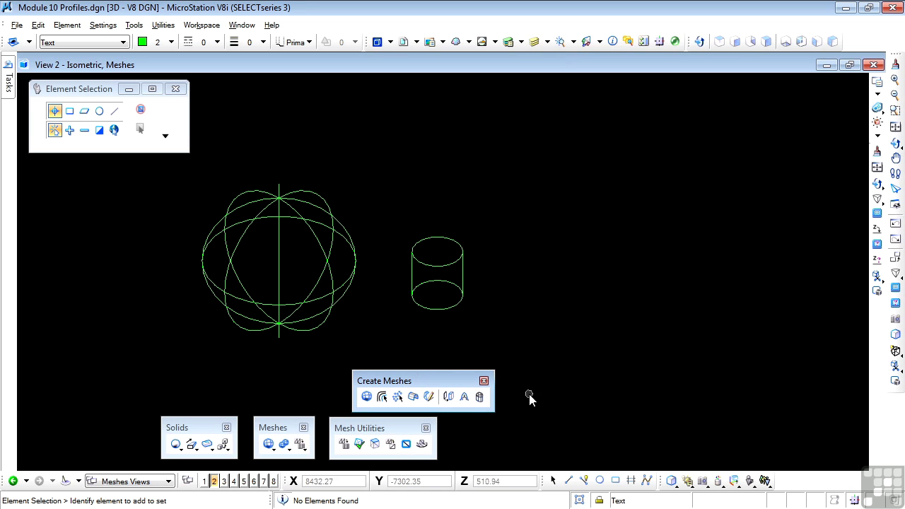
left_click(365, 398)
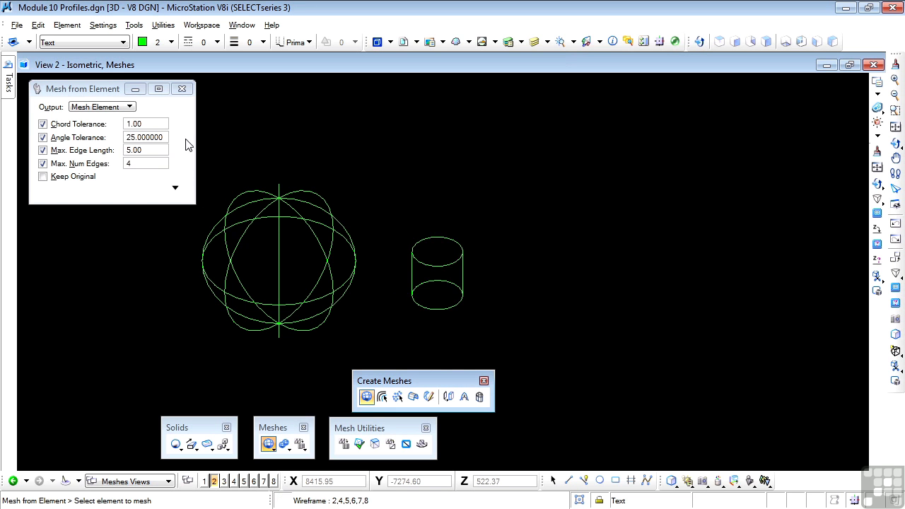
left_click(130, 108)
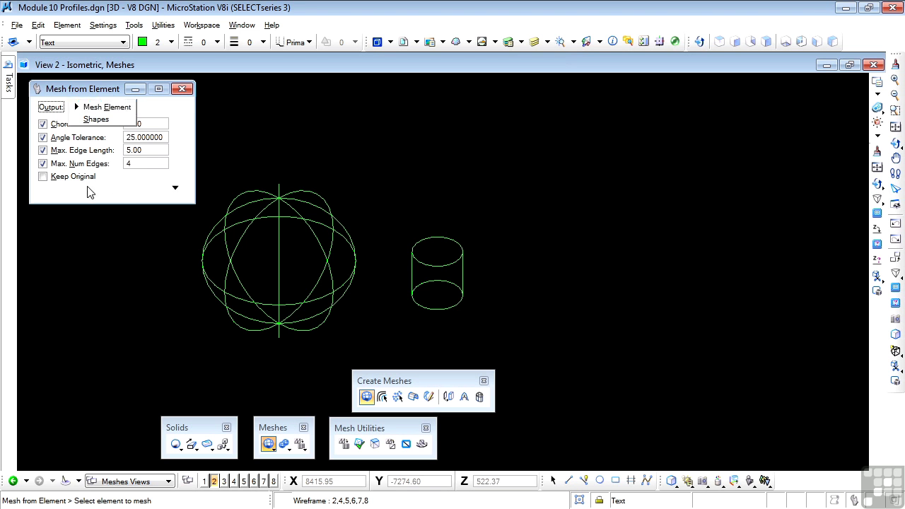
left_click(160, 116)
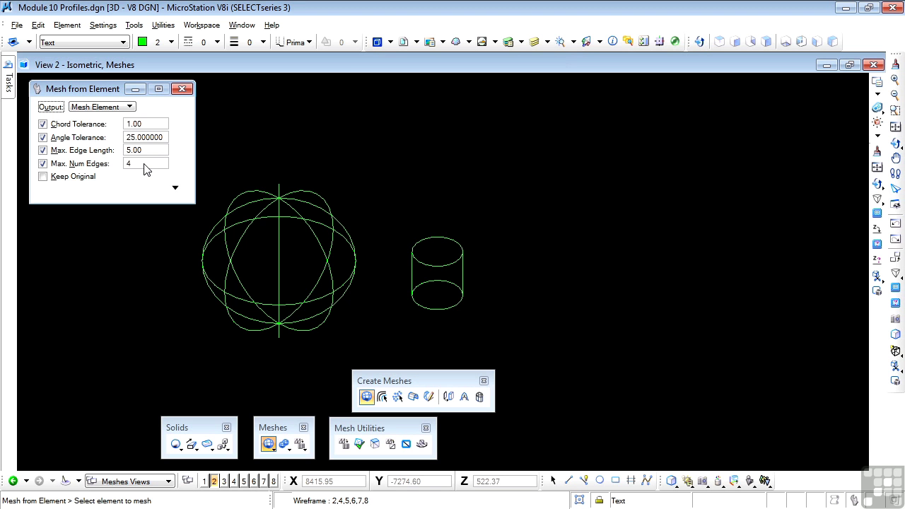
Convert the sphere into a mesh element and zoom in to inspect its facets.
left_click(318, 194)
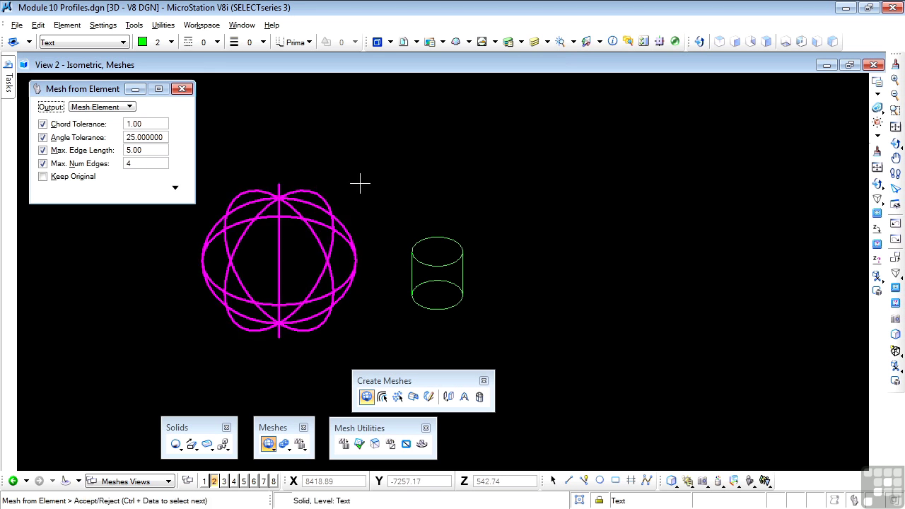
left_click(360, 184)
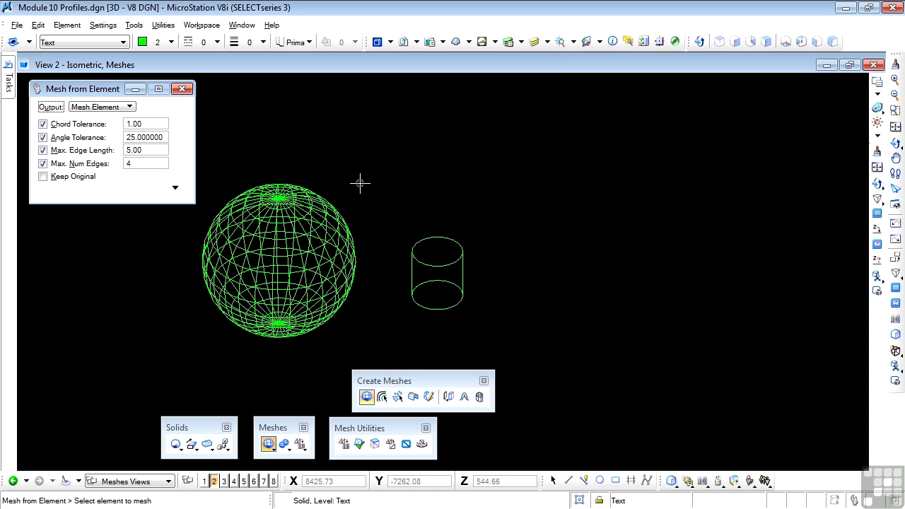
scroll(219, 211, "up", 4)
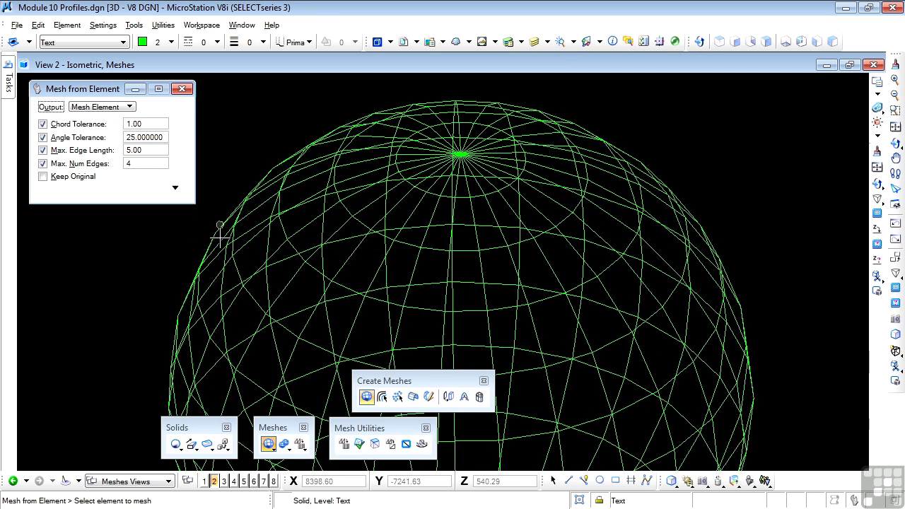
scroll(219, 211, "up", 4)
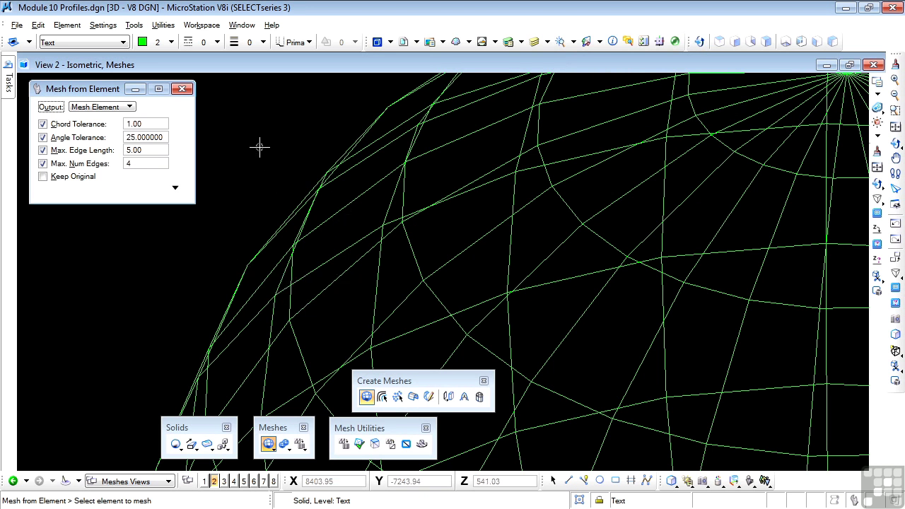
scroll(259, 147, "down", 2)
scroll(244, 139, "down", 3)
Mesh the cylinder, then undo that conversion with Ctrl+Z.
left_click(542, 278)
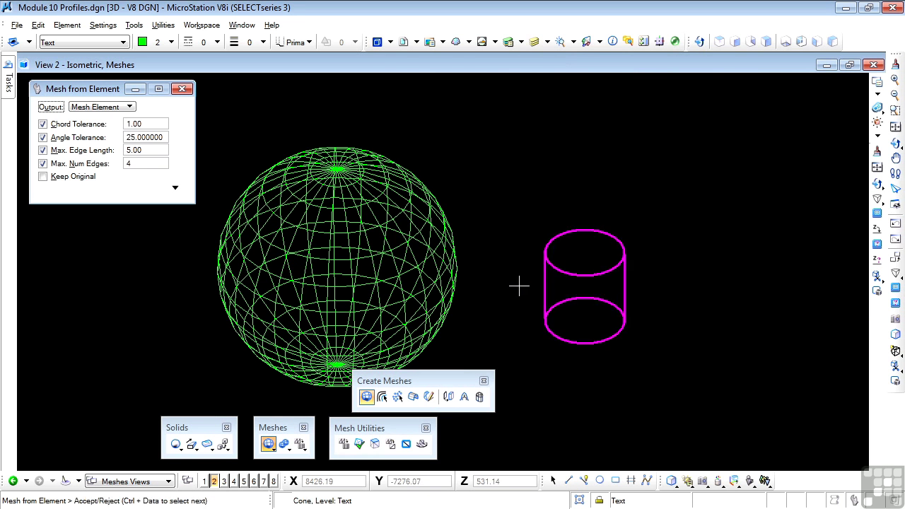
left_click(519, 285)
key("Escape")
scroll(443, 330, "down", 1)
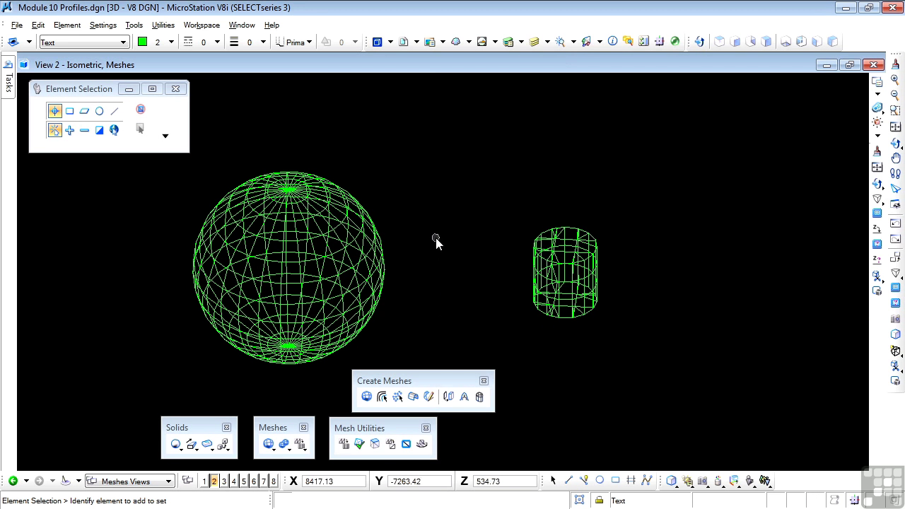
key("ctrl+z")
key("ctrl+z")
key("ctrl+z")
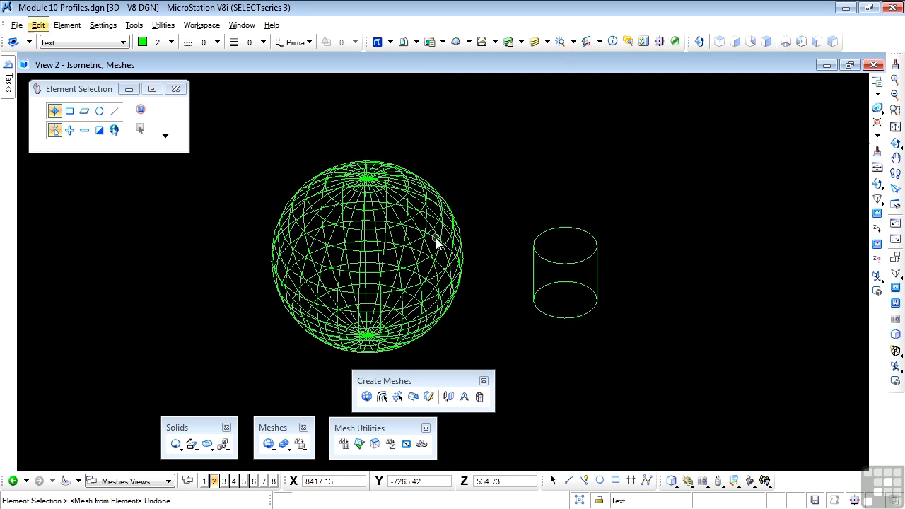
Set Mesh from Element output to Shapes and convert the sphere into facet shapes.
left_click(366, 396)
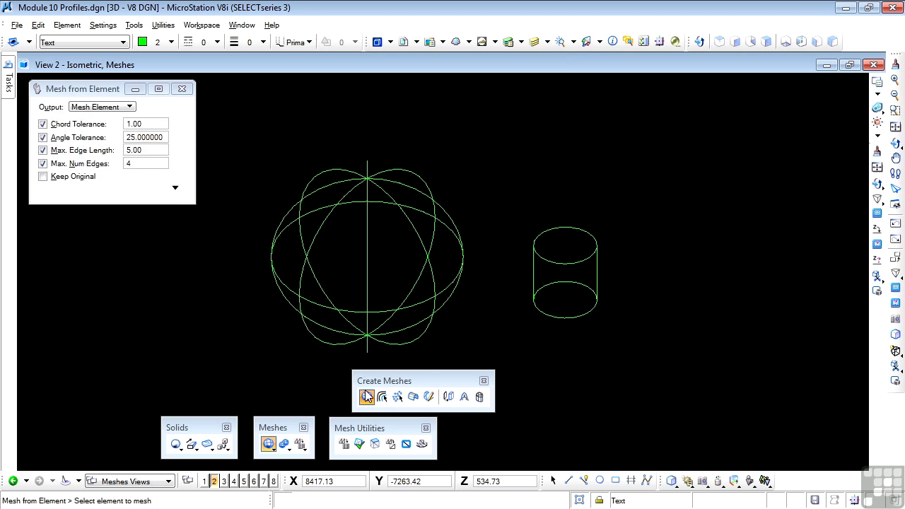
left_click(111, 115)
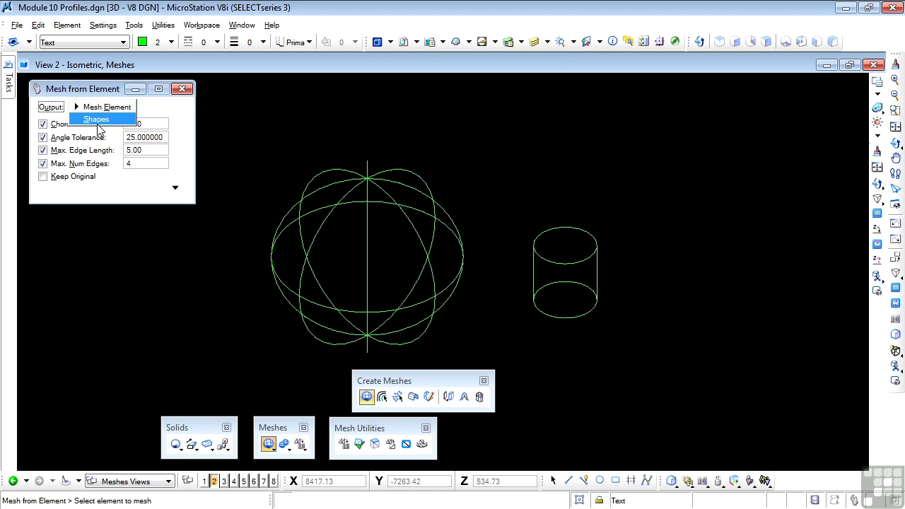
left_click(99, 127)
left_click(307, 268)
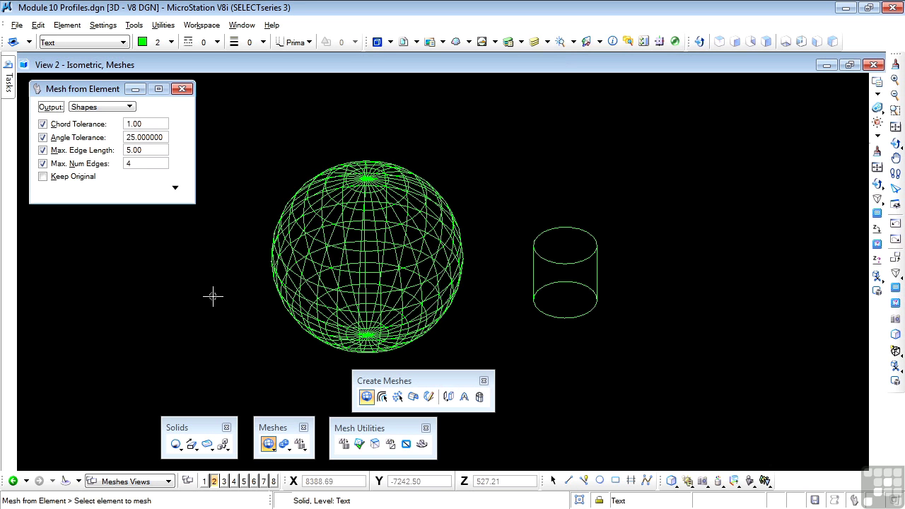
With Element Selection, drag four facet shapes out to the right of the sphere.
left_click(554, 480)
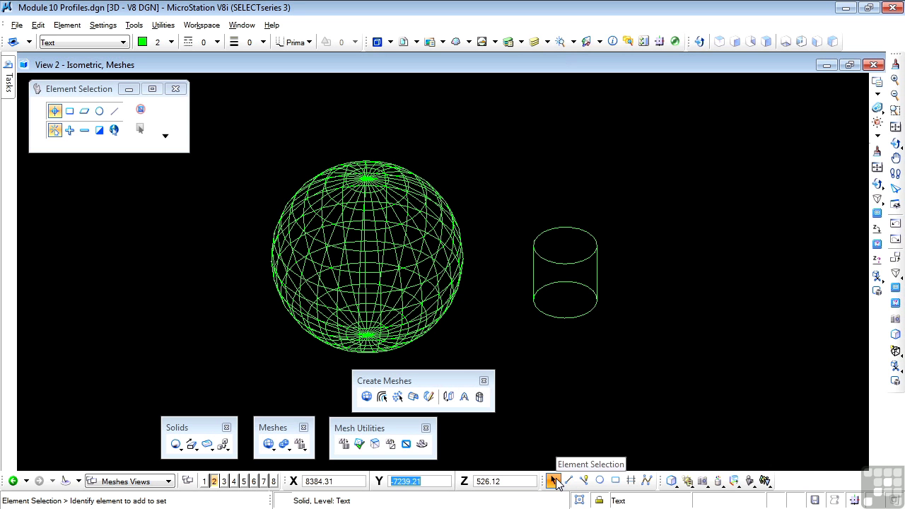
scroll(491, 234, "up", 2)
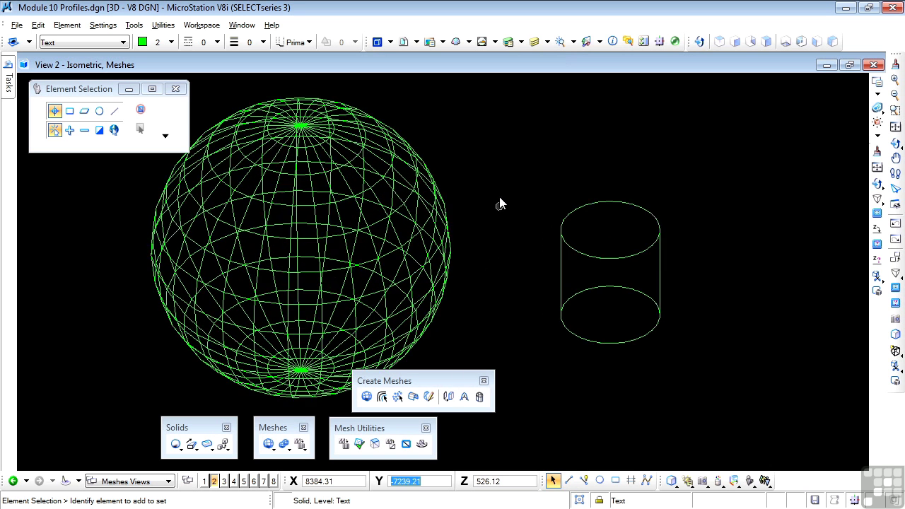
left_click_drag(405, 204, 476, 167)
left_click_drag(418, 208, 482, 185)
left_click_drag(428, 225, 487, 230)
left_click_drag(445, 266, 485, 287)
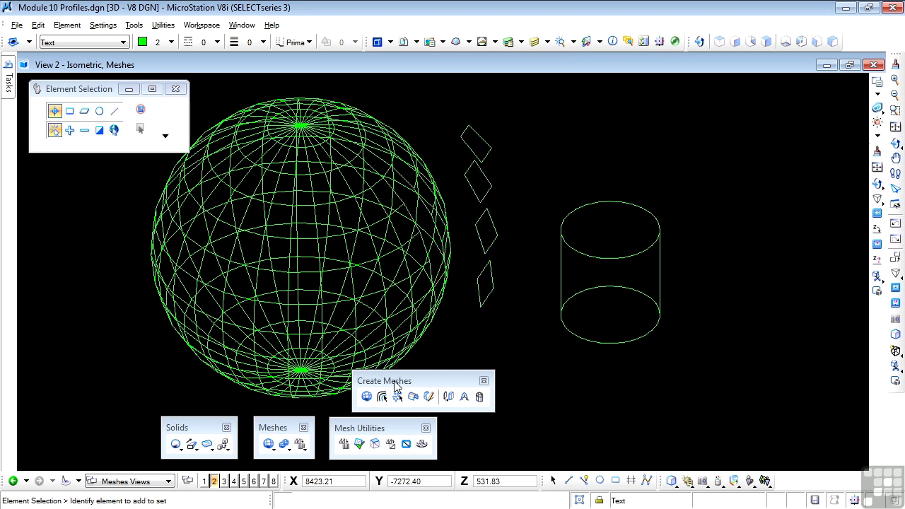
left_click(367, 397)
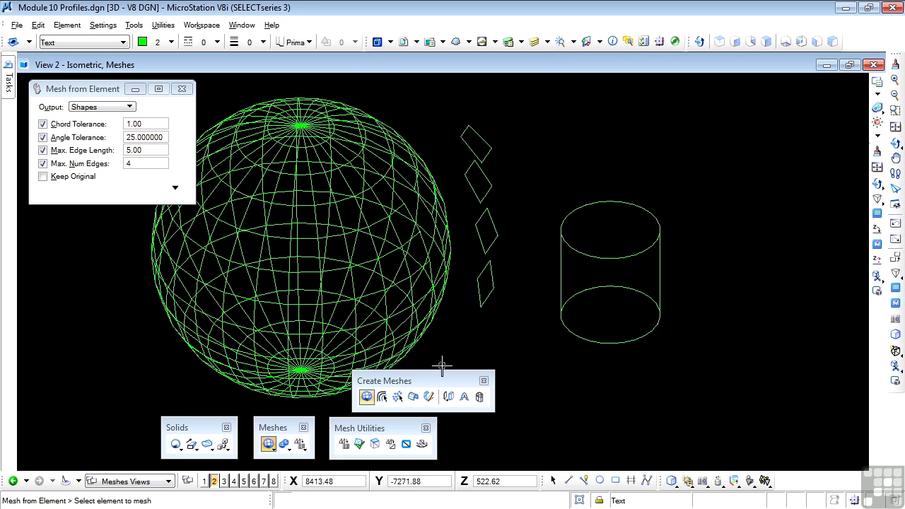
Activate Mesh from Contours and undo the four dragged-out facet shapes with Ctrl+Z.
left_click(383, 397)
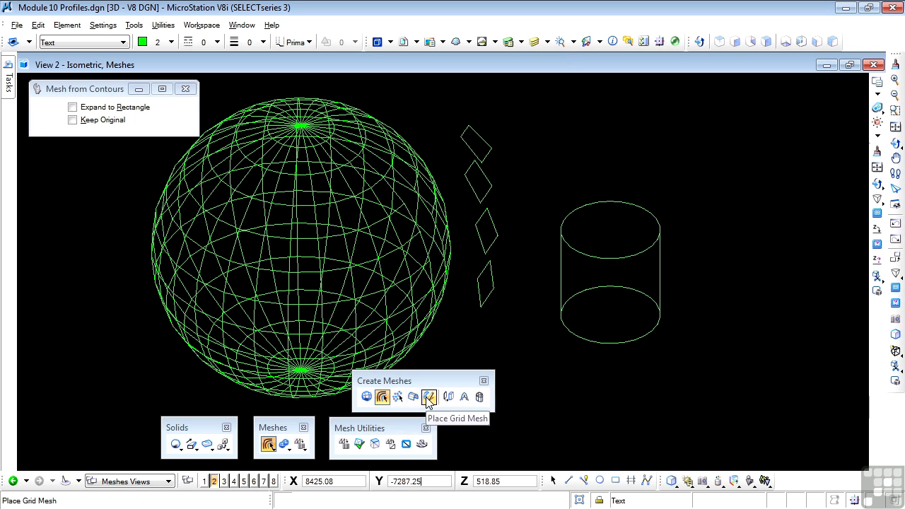
left_click(529, 375)
scroll(525, 370, "down", 1)
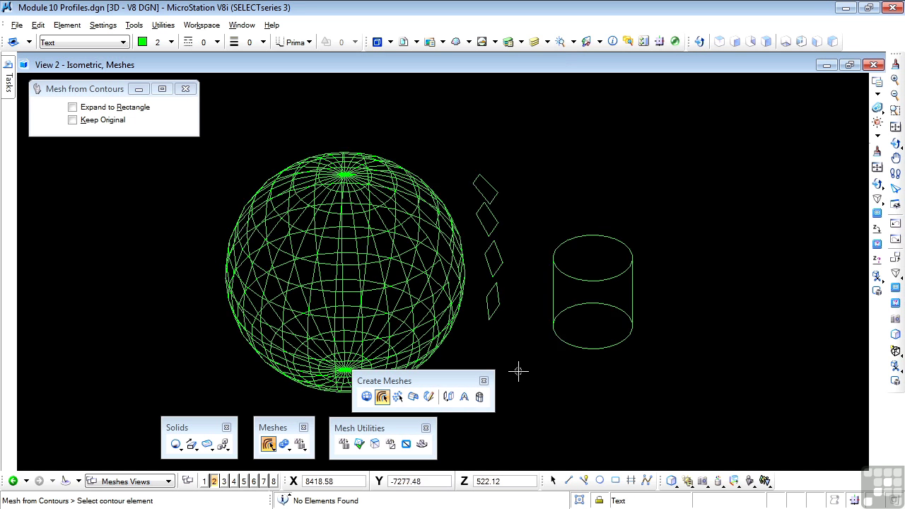
scroll(256, 125, "down", 2)
key("ctrl+z")
key("ctrl+z")
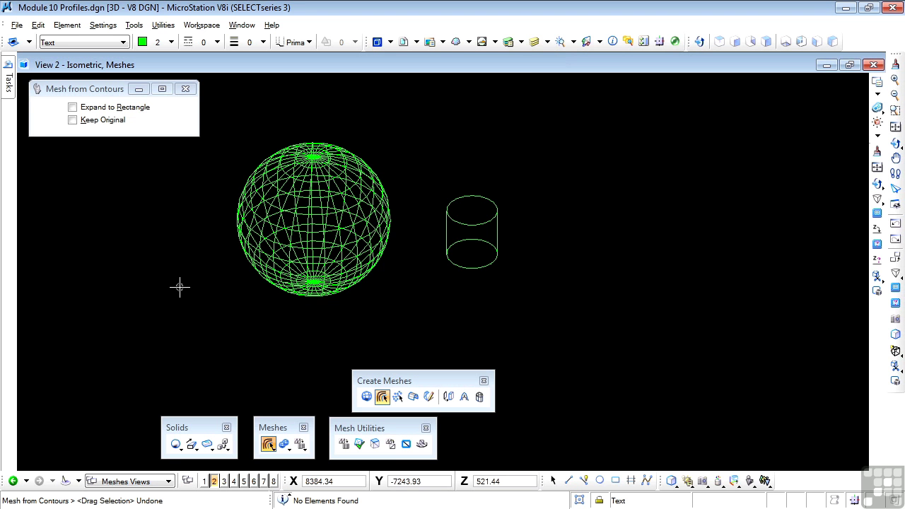
Try Unfold Mesh on the shape-based sphere, then undo its conversion to shapes.
left_click(422, 446)
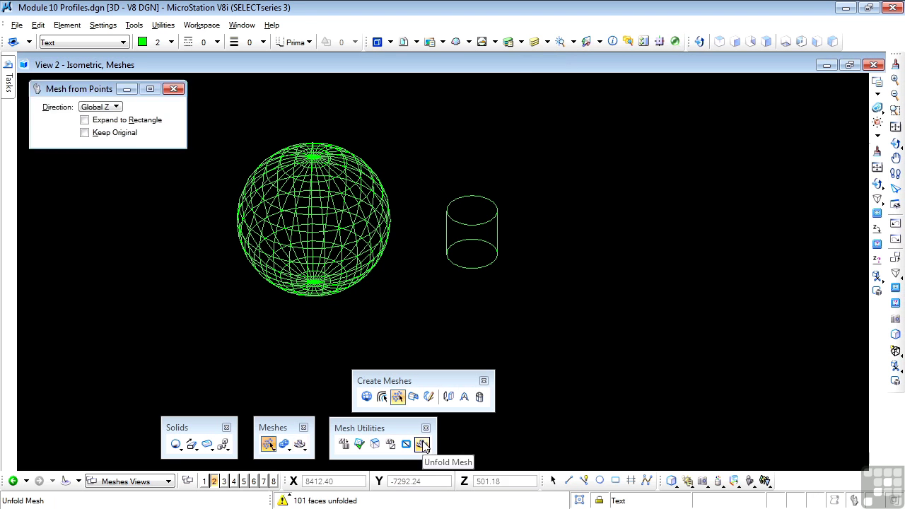
left_click(357, 346)
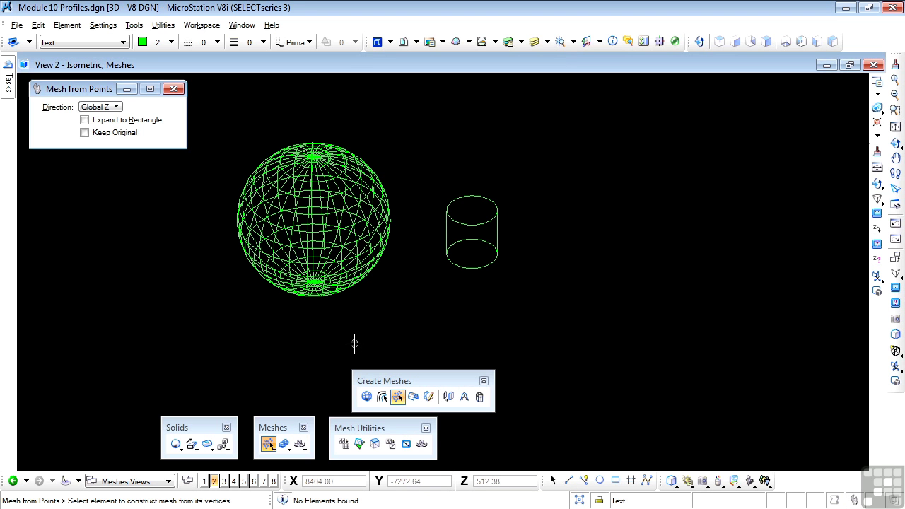
key("ctrl+z")
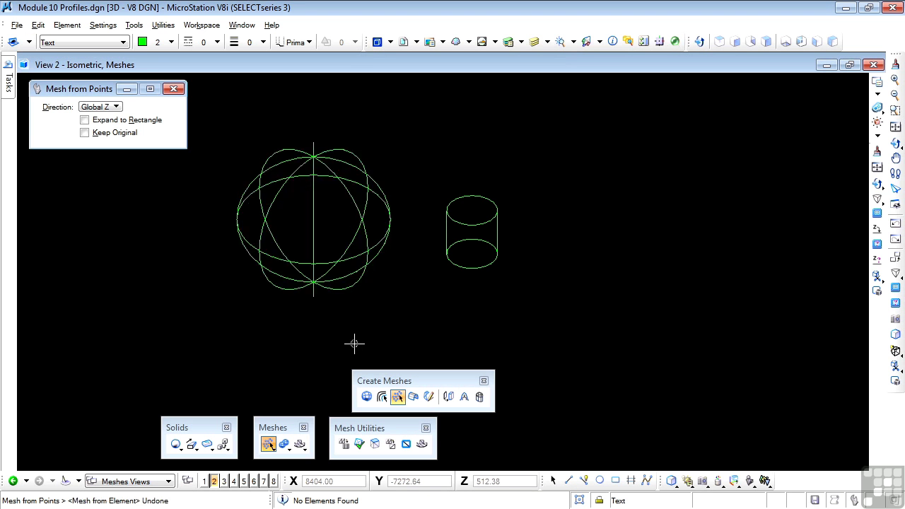
Convert the sphere again with Mesh from Element, Output set to Mesh Element.
left_click(366, 396)
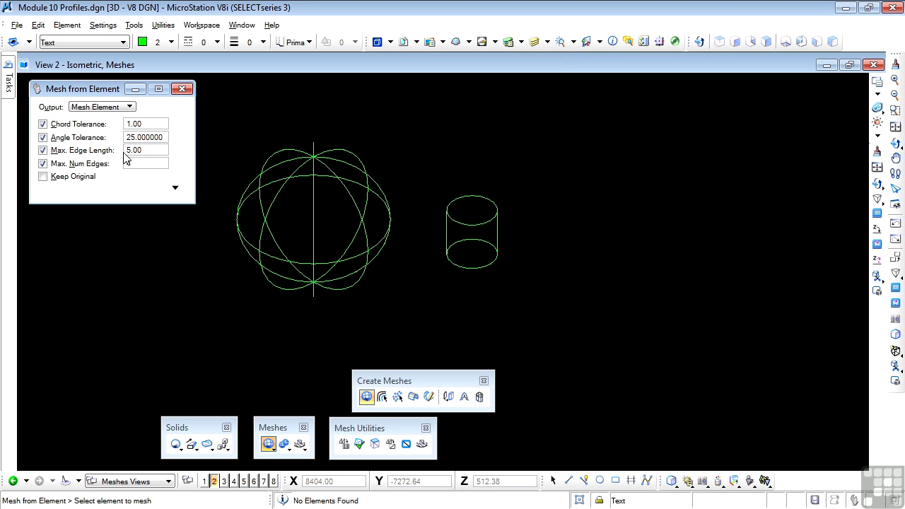
left_click(106, 107)
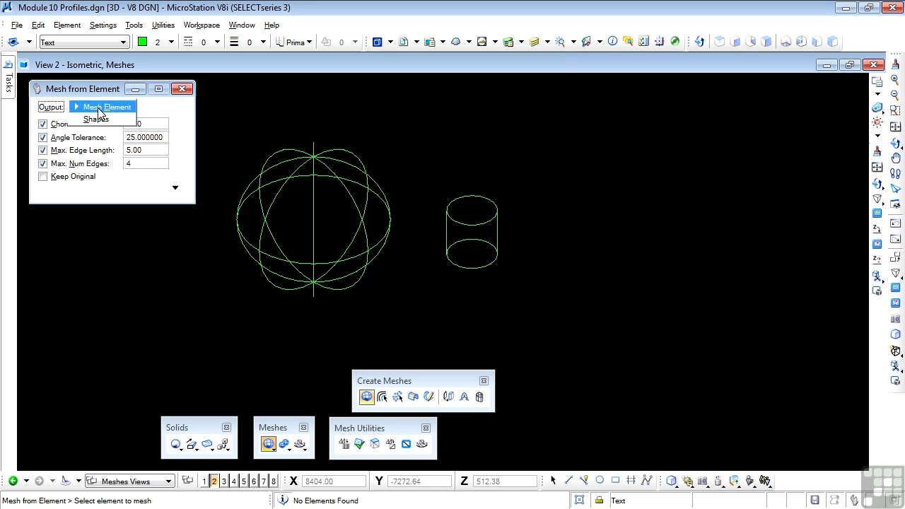
left_click(99, 109)
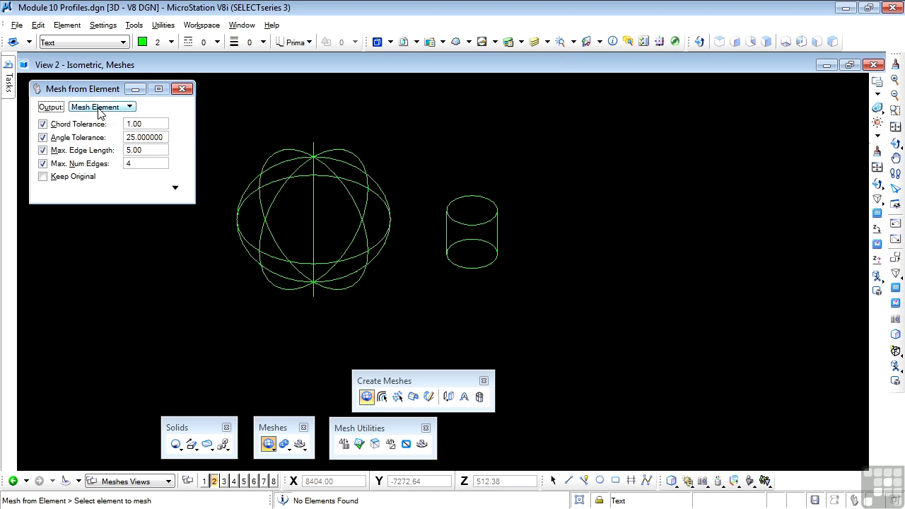
left_click(280, 276)
left_click(232, 309)
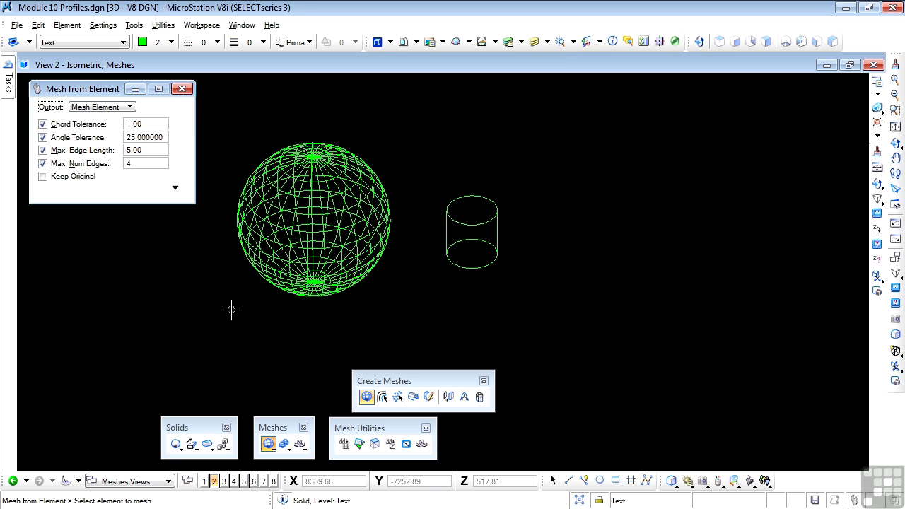
Unfold the sphere mesh about its bottom pole, laying 378 faces out as flat strips.
left_click(422, 444)
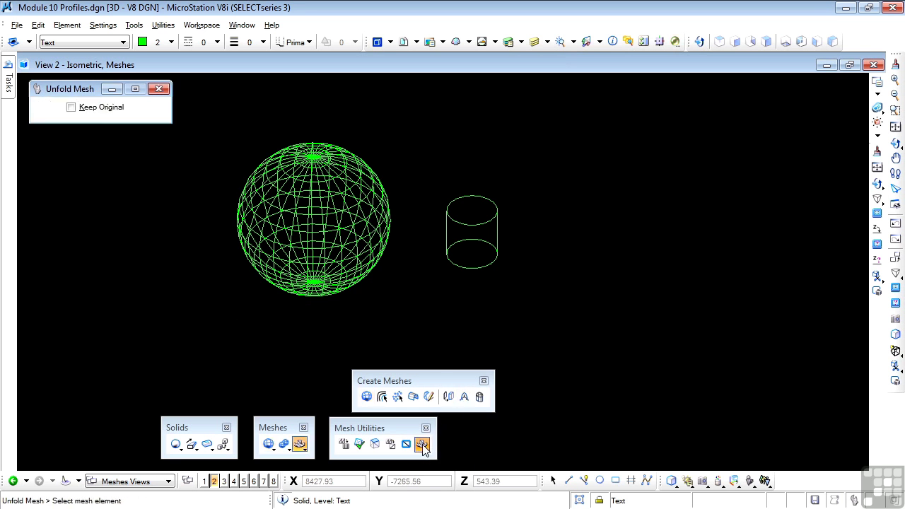
left_click(352, 288)
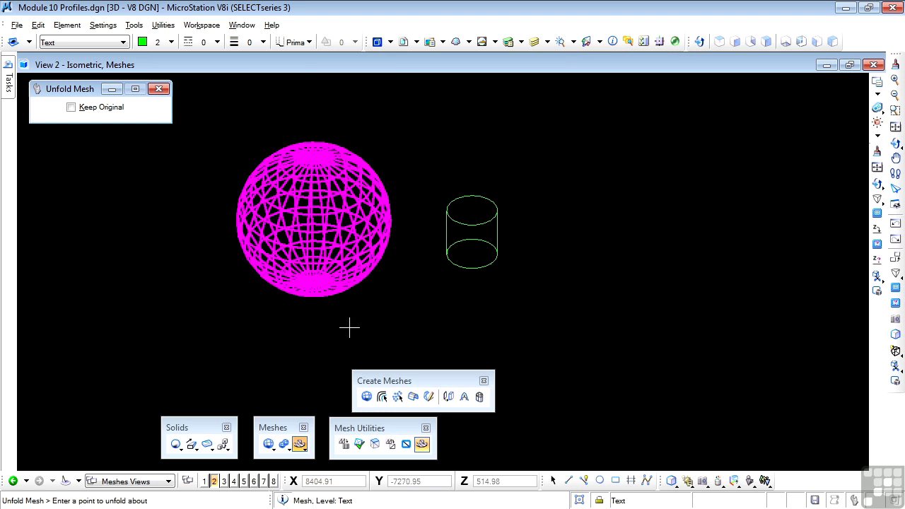
scroll(303, 279, "up", 5)
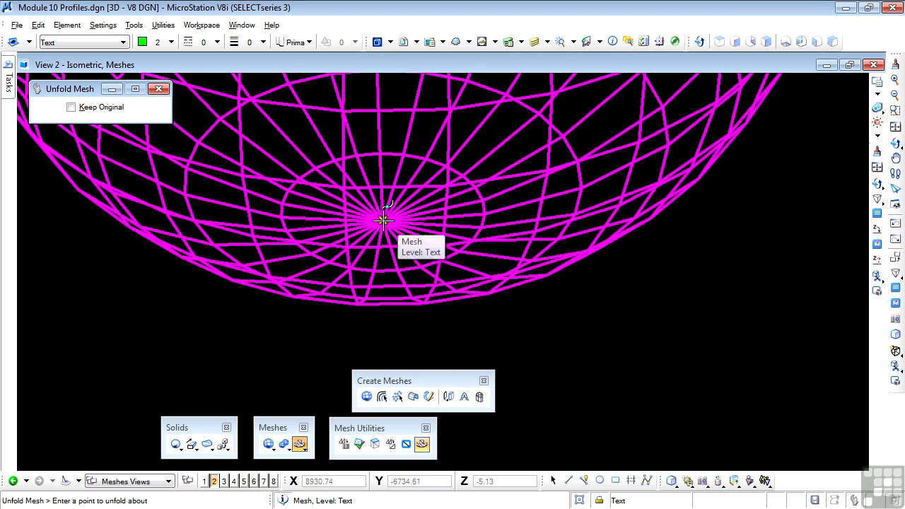
left_click(383, 221)
scroll(260, 276, "down", 2)
scroll(424, 304, "down", 4)
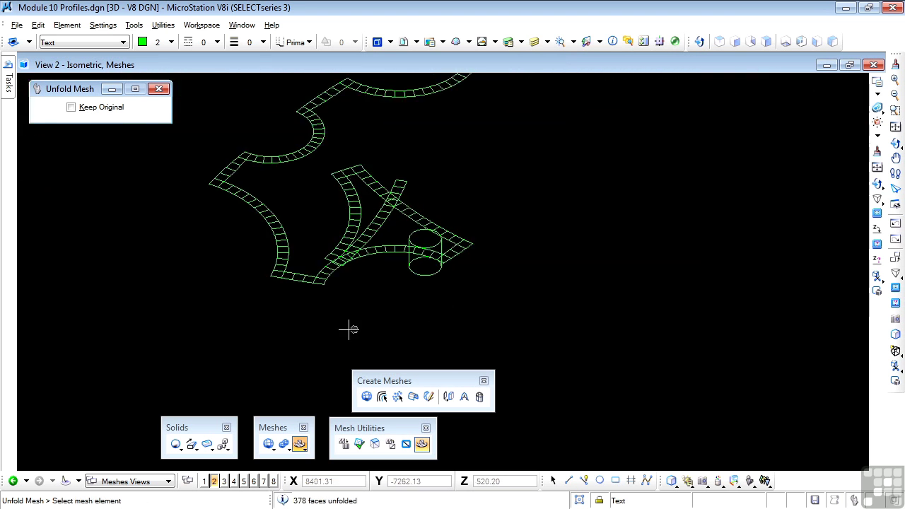
scroll(280, 183, "up", 1)
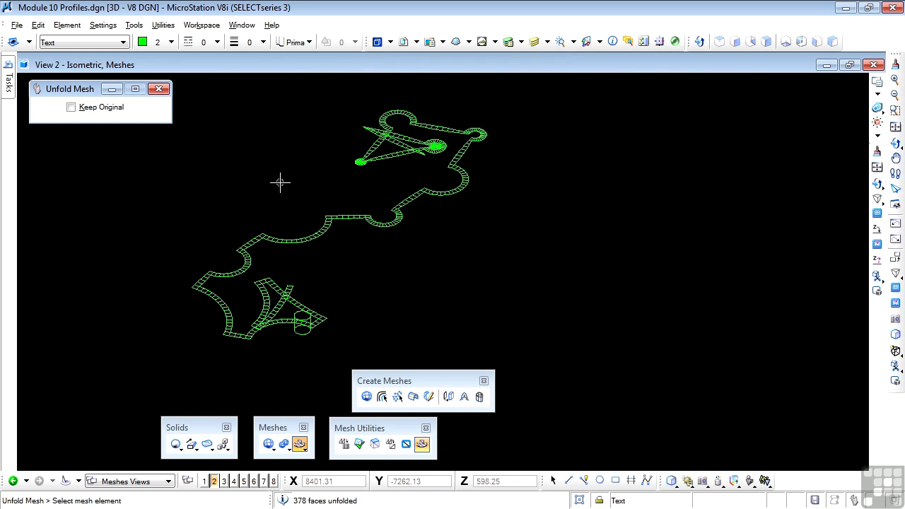